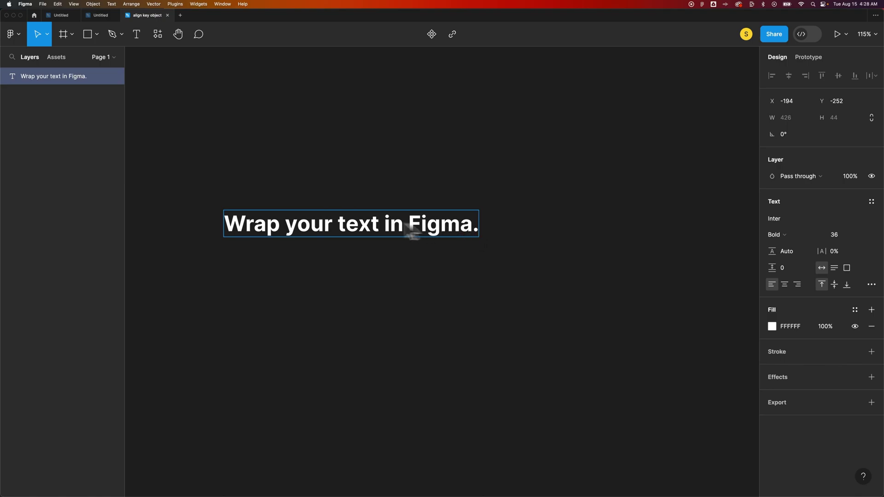
pyautogui.write(' It')
pyautogui.write("'s ")
pyautogui.write('Eas')
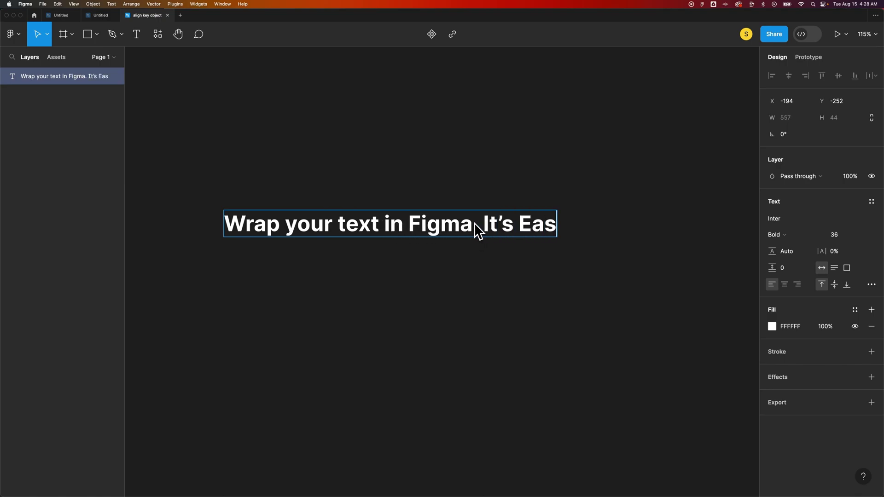
# - Delete the mistyped 'Eas' fragment from the heading text
pyautogui.press('BackSpace')
pyautogui.press('BackSpace')
pyautogui.press('BackSpace')
pyautogui.write('easy!')
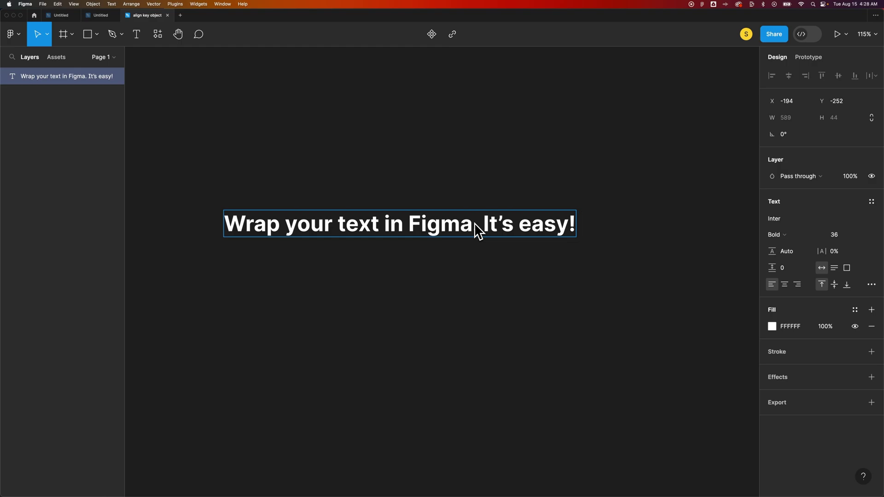
pyautogui.write(' Expanding.')
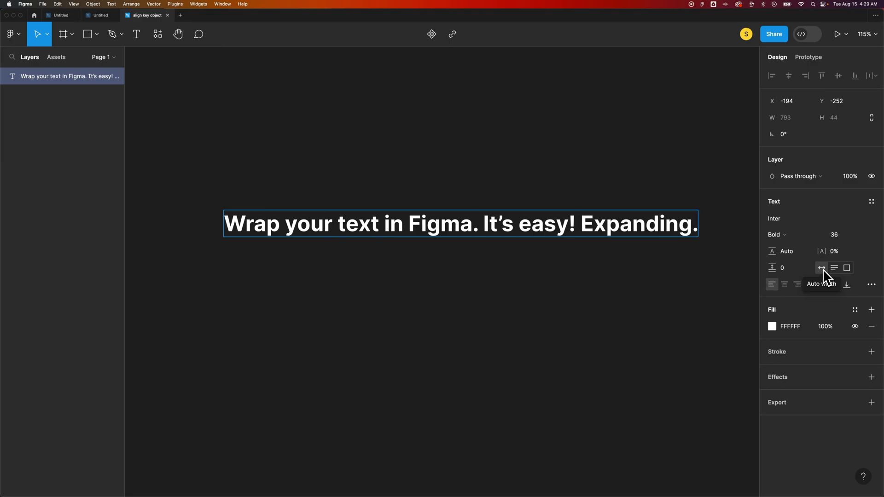
# - Set the heading's text box to Fixed size and start a new line beneath it
pyautogui.click(847, 268)
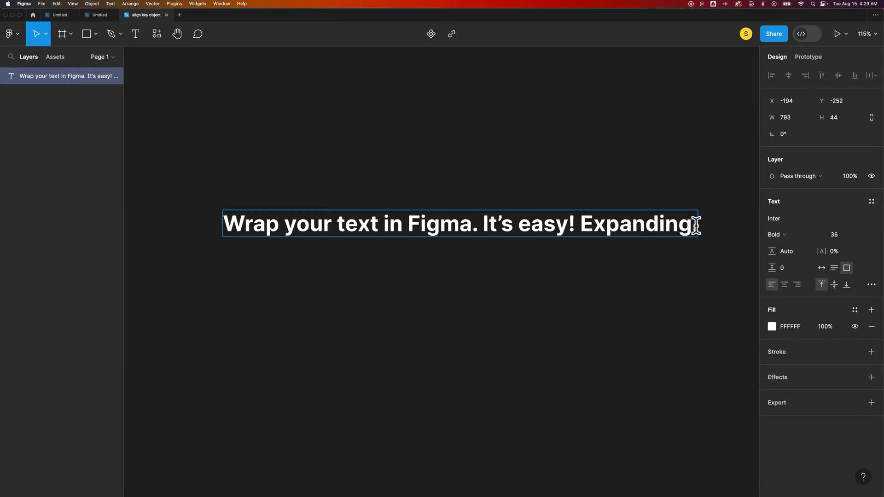
pyautogui.press('Return')
pyautogui.write('W')
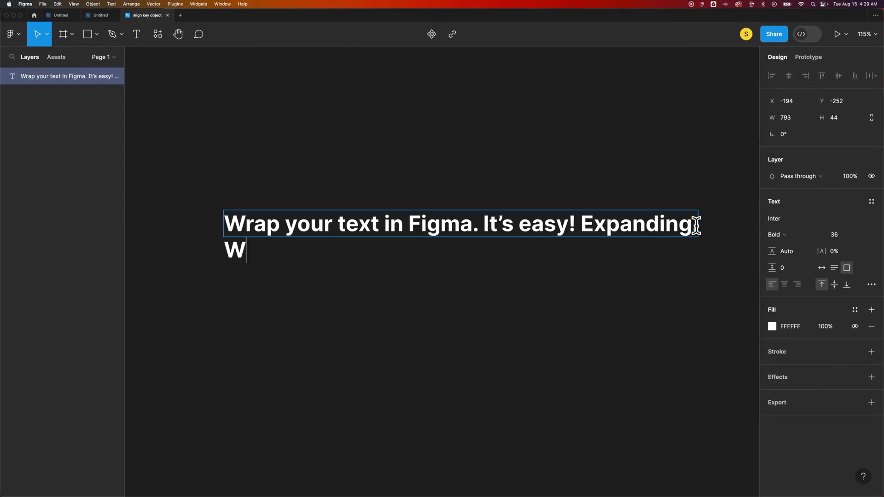
pyautogui.write('rap our text.')
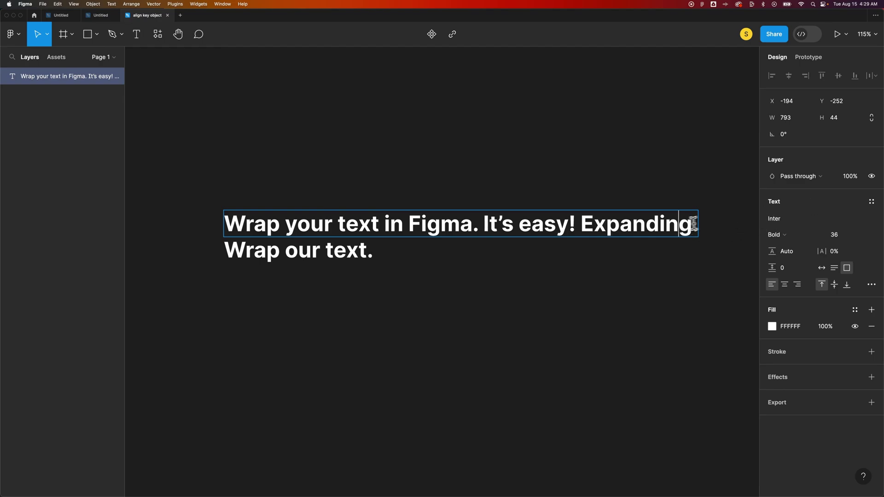
pyautogui.click(689, 224)
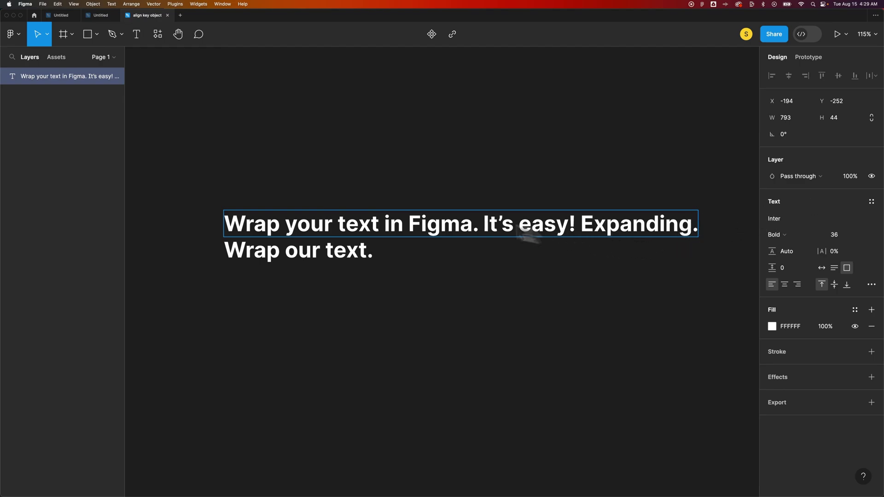
# - Resize the text box to about 581×204 so the text wraps onto three lines
pyautogui.click(37, 36)
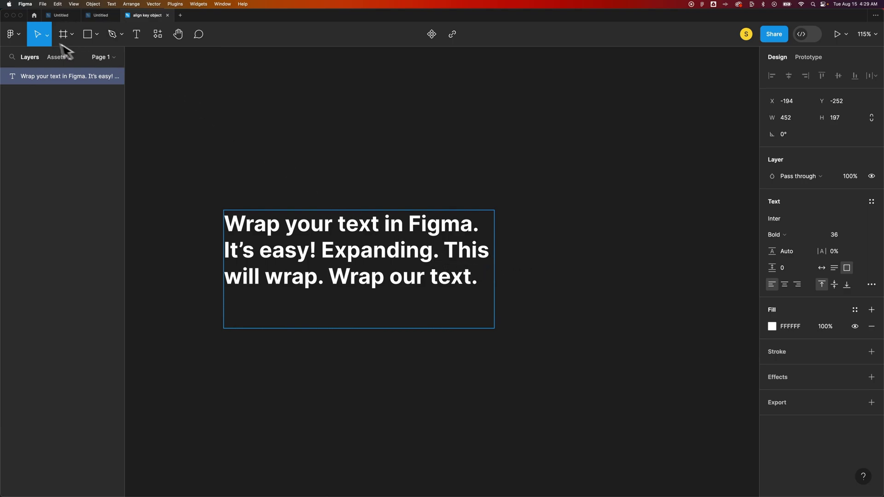
pyautogui.click(493, 329)
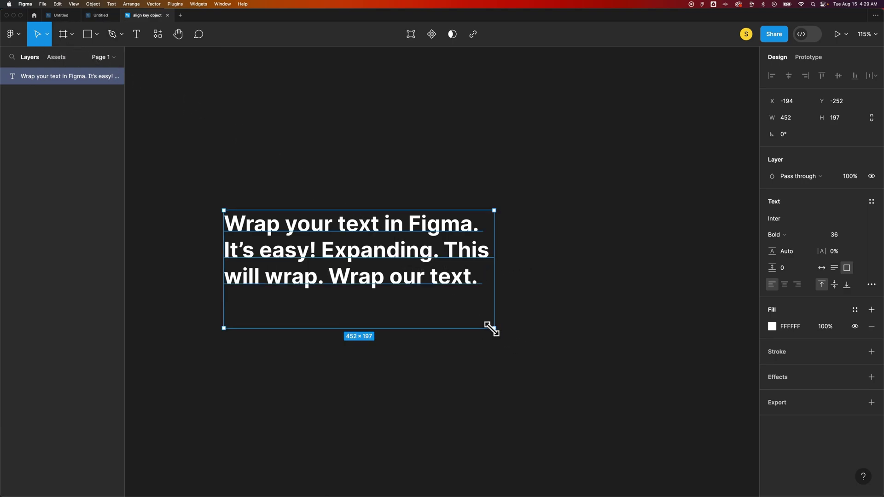
pyautogui.moveTo(493, 329)
pyautogui.mouseDown()
pyautogui.moveTo(481, 381)
pyautogui.moveTo(571, 333)
pyautogui.mouseUp()
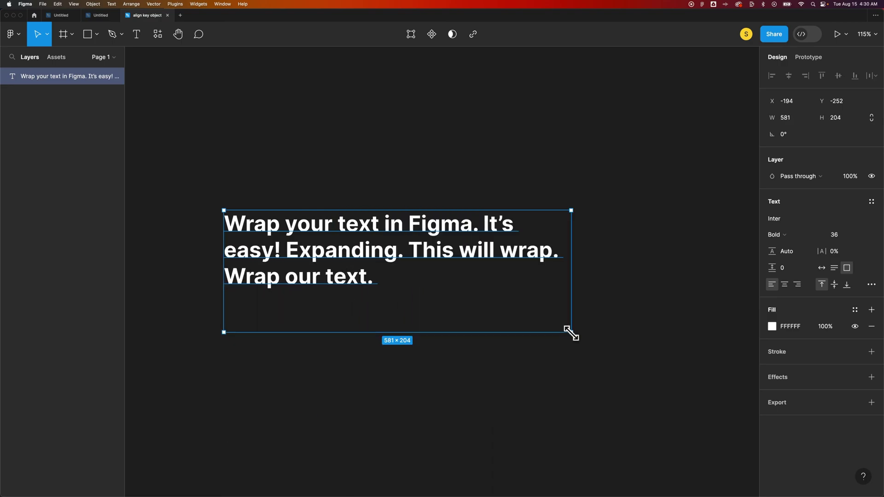